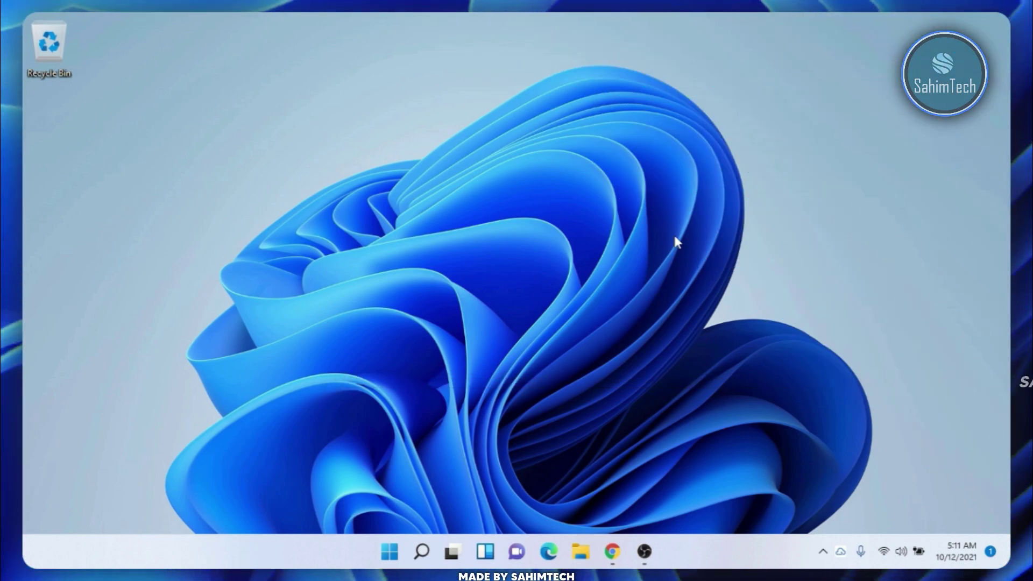
Download Win11DisableOrRestoreRoundedCorners.exe from the Assets of the GitHub 1.0.0.3 release.
left_click(613, 551)
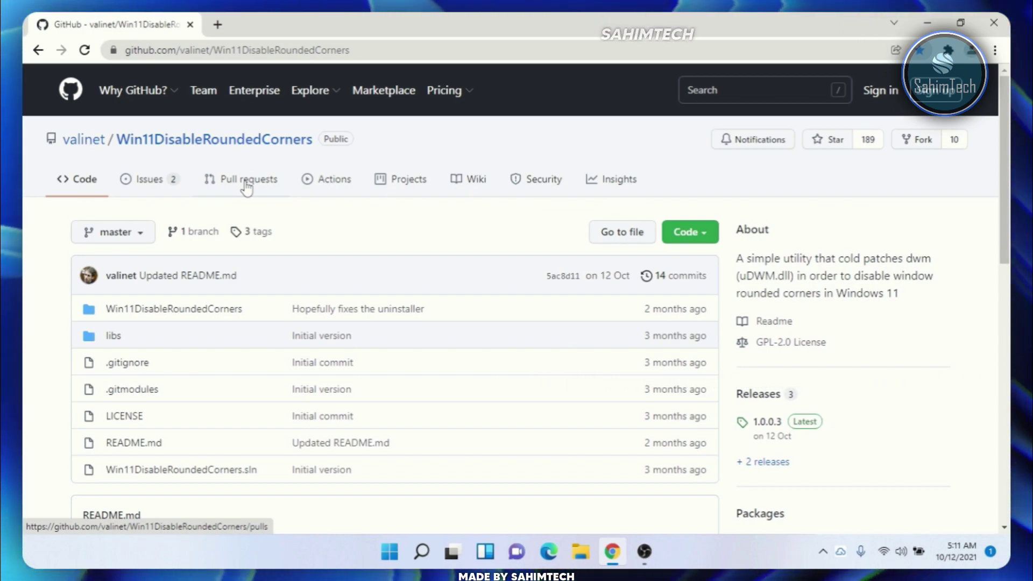
scroll(463, 287, "down", 1)
scroll(463, 287, "down", 1)
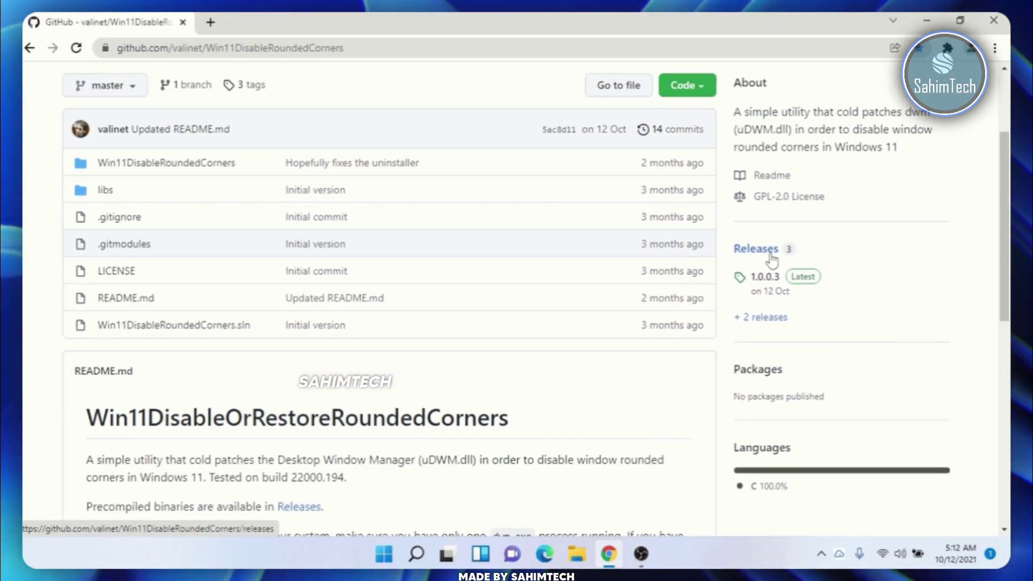
left_click(774, 259)
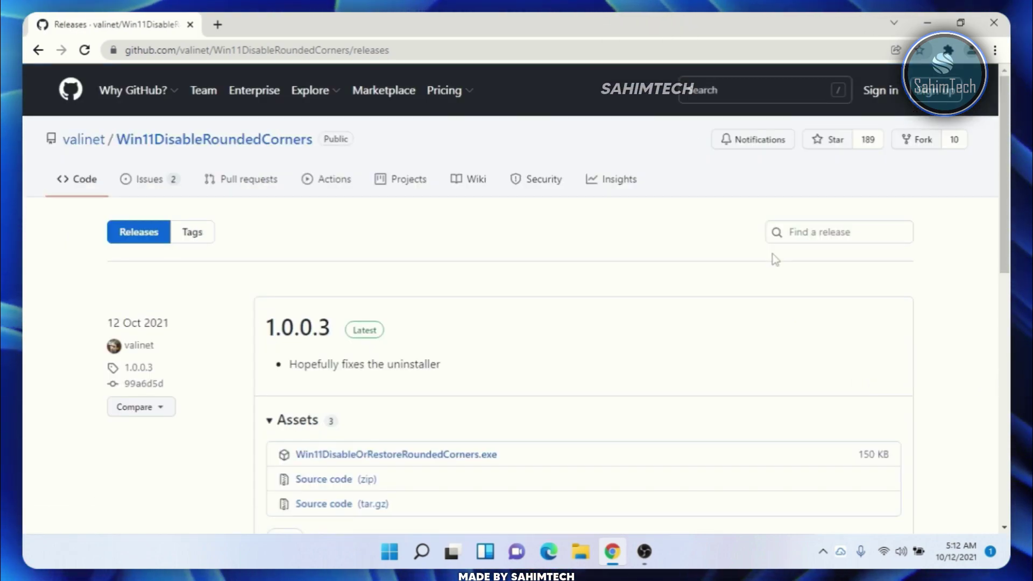
scroll(638, 323, "down", 3)
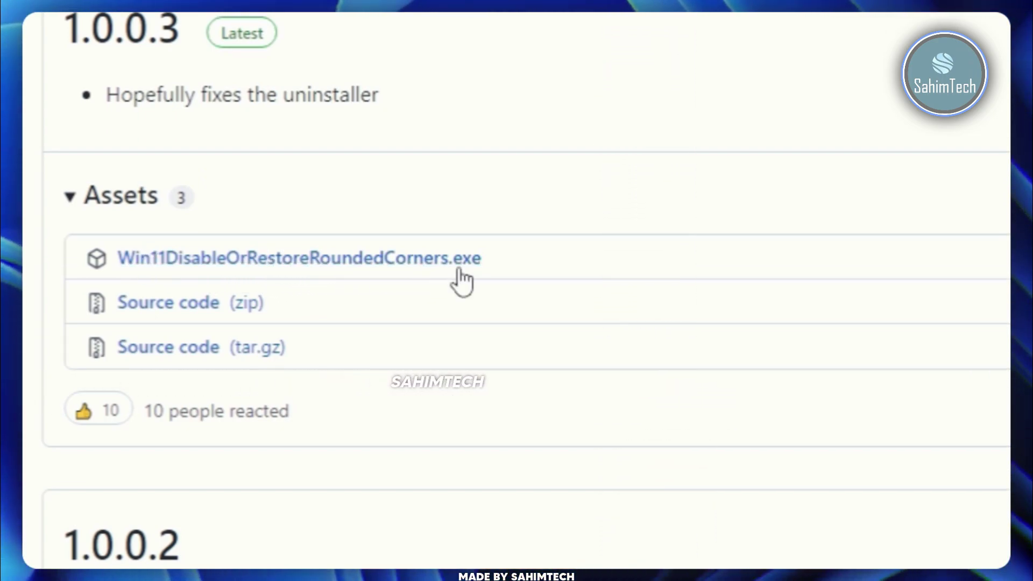
left_click(491, 242)
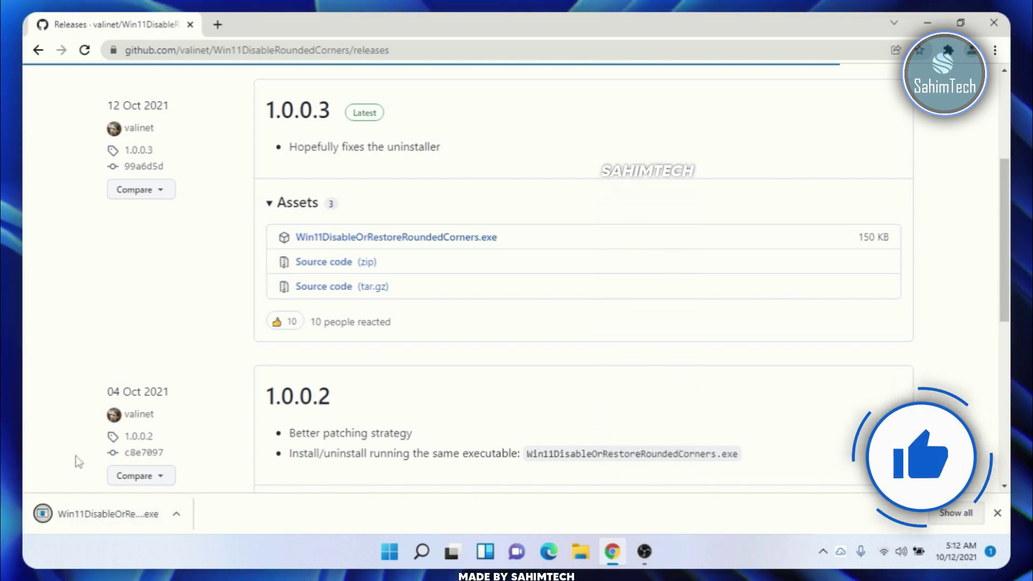
Select the downloaded Win11DisableOrRestoreRoundedCorners file in File Explorer's Downloads folder.
left_click(166, 501)
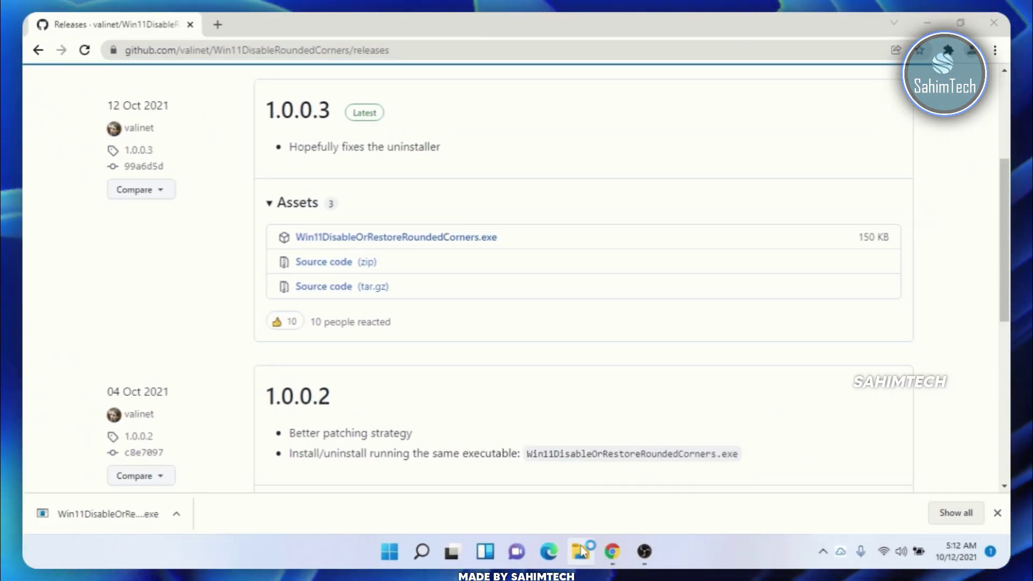
left_click(582, 551)
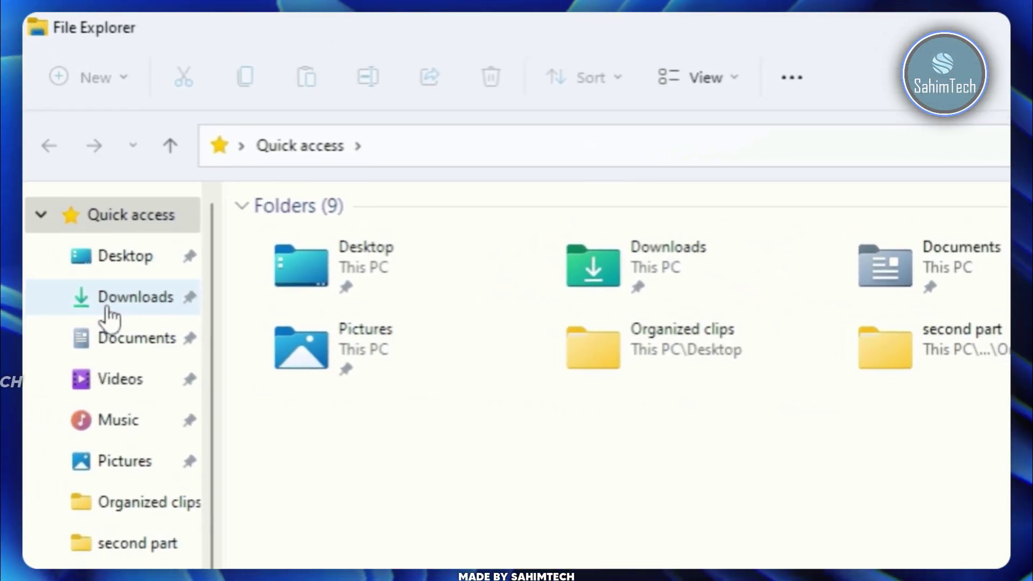
left_click(107, 304)
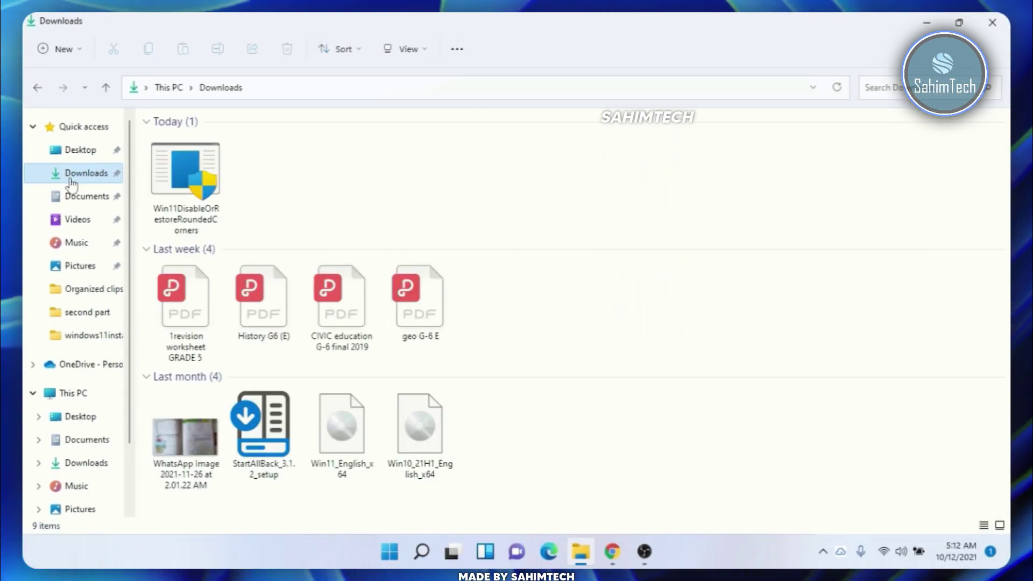
left_click(164, 178)
left_click_drag(188, 159, 187, 212)
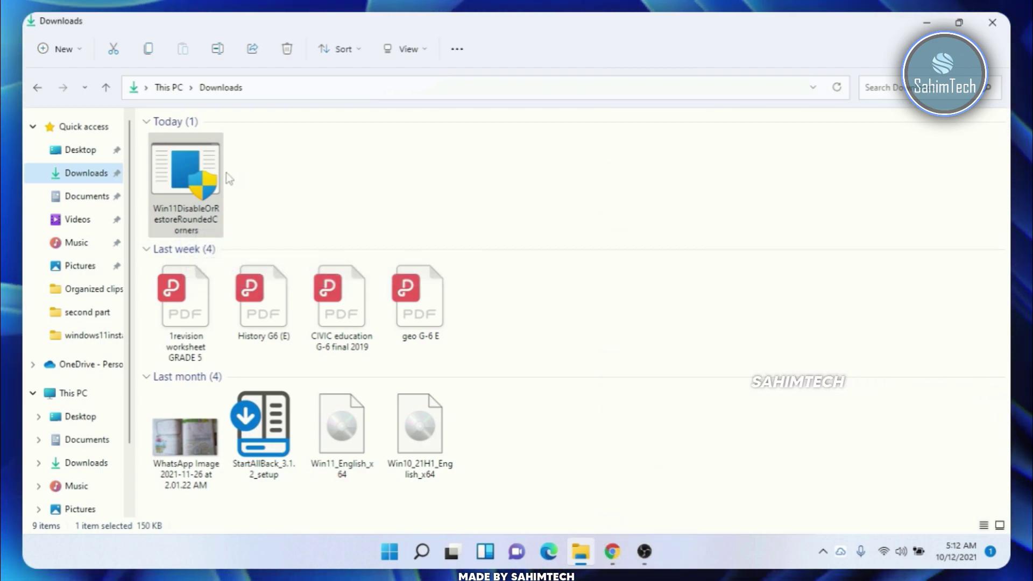
left_click(202, 180)
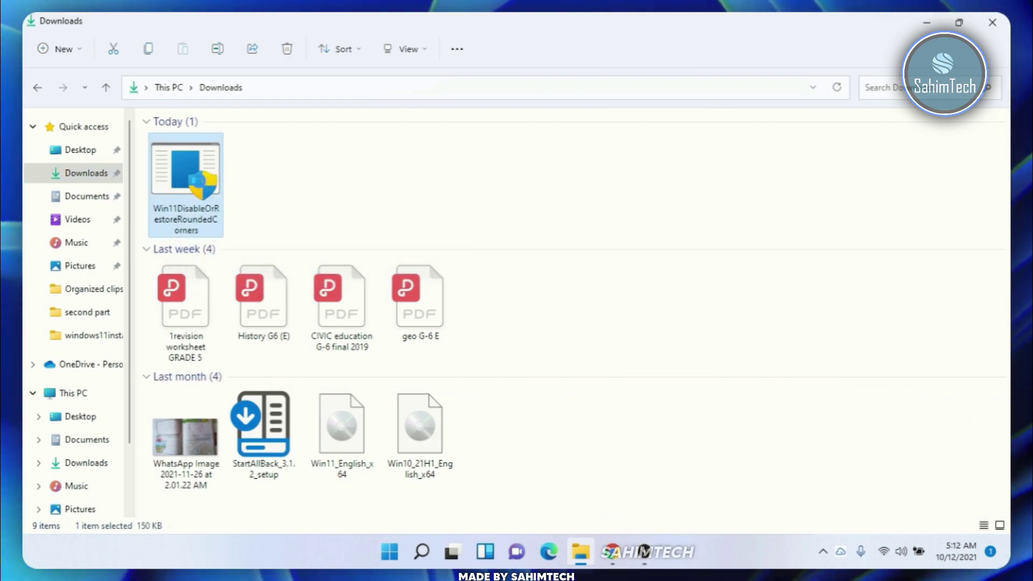
Run Win11DisableOrRestoreRoundedCorners as administrator to disable rounded corners.
right_click(202, 188)
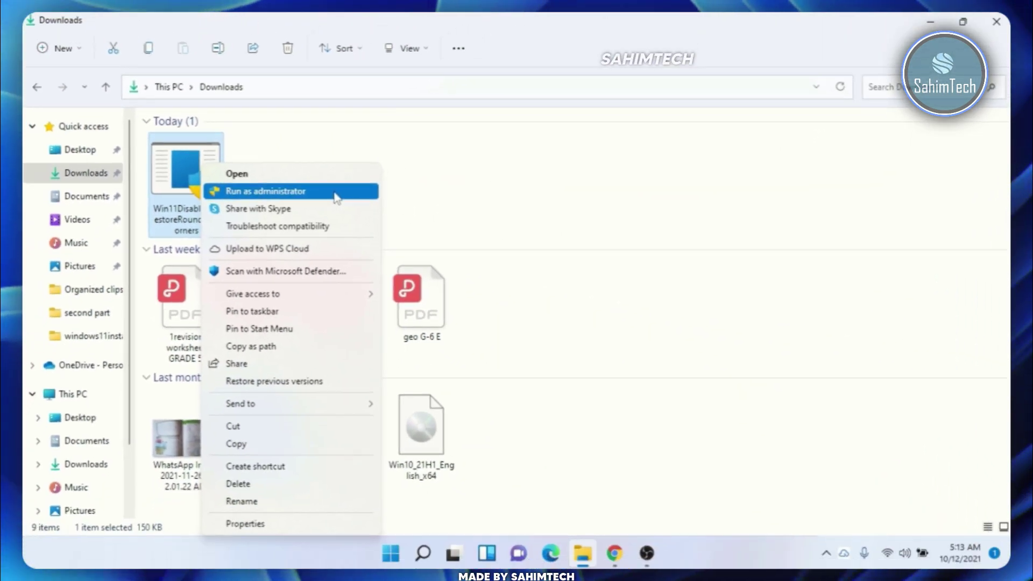
left_click(334, 192)
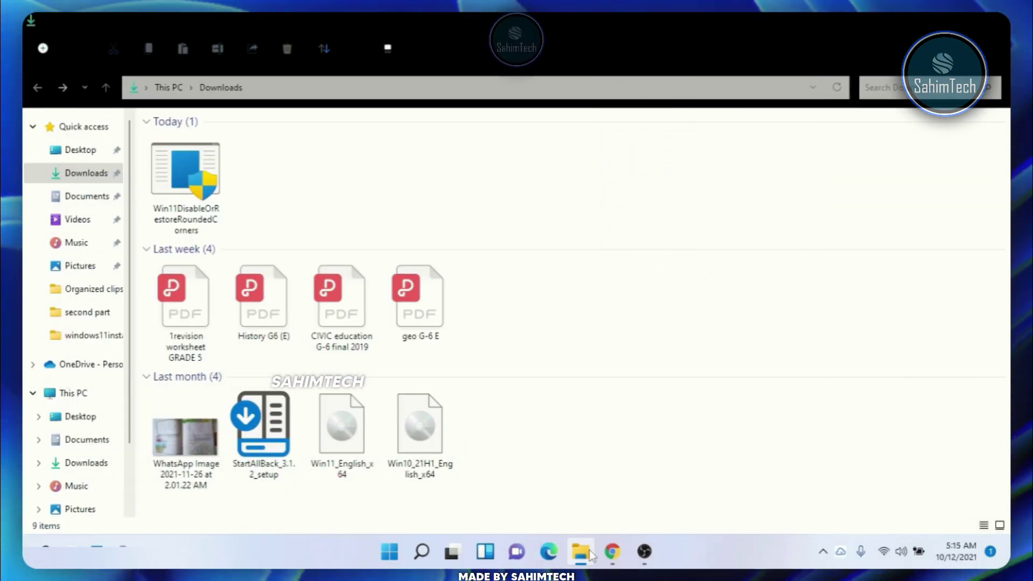
Refresh the desktop, then drag the full-screen Downloads window into a floating window.
left_click(590, 553)
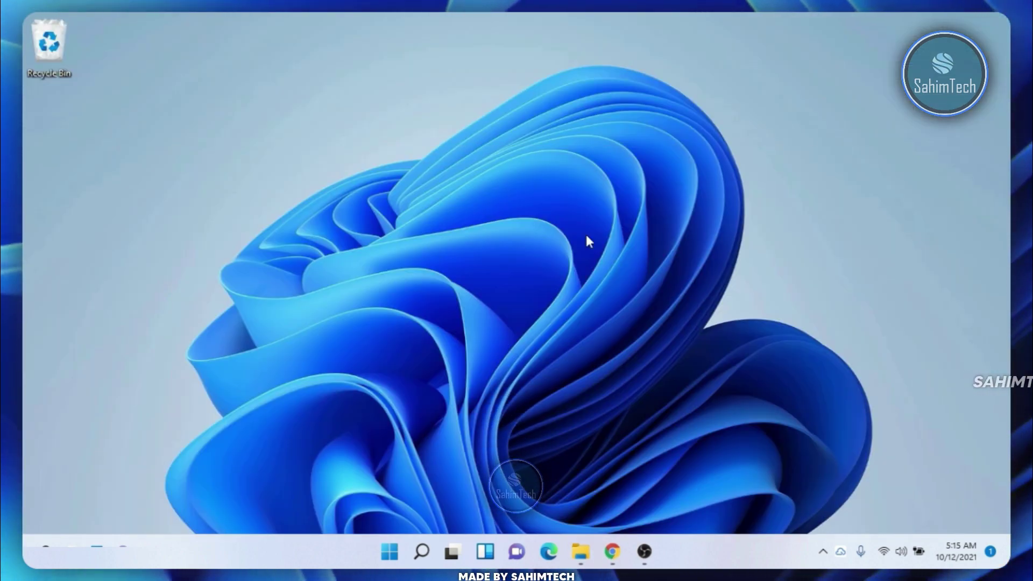
right_click(588, 230)
left_click(623, 273)
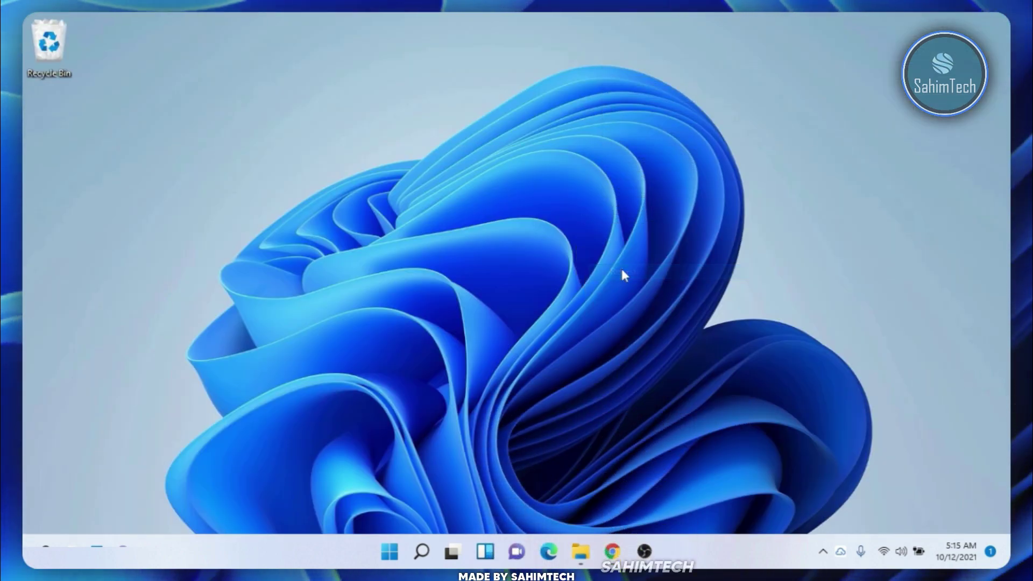
left_click(589, 558)
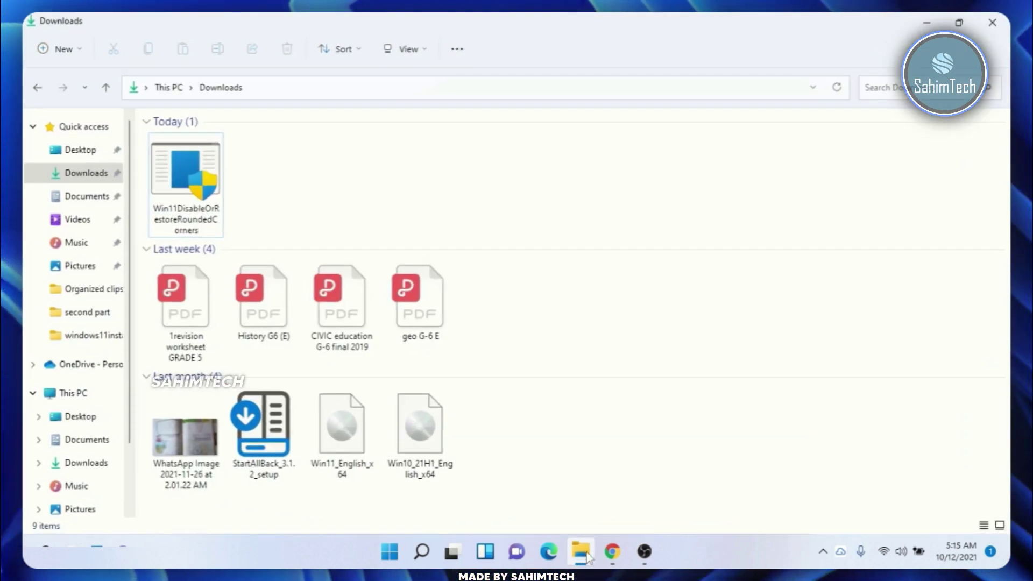
left_click_drag(470, 27, 467, 104)
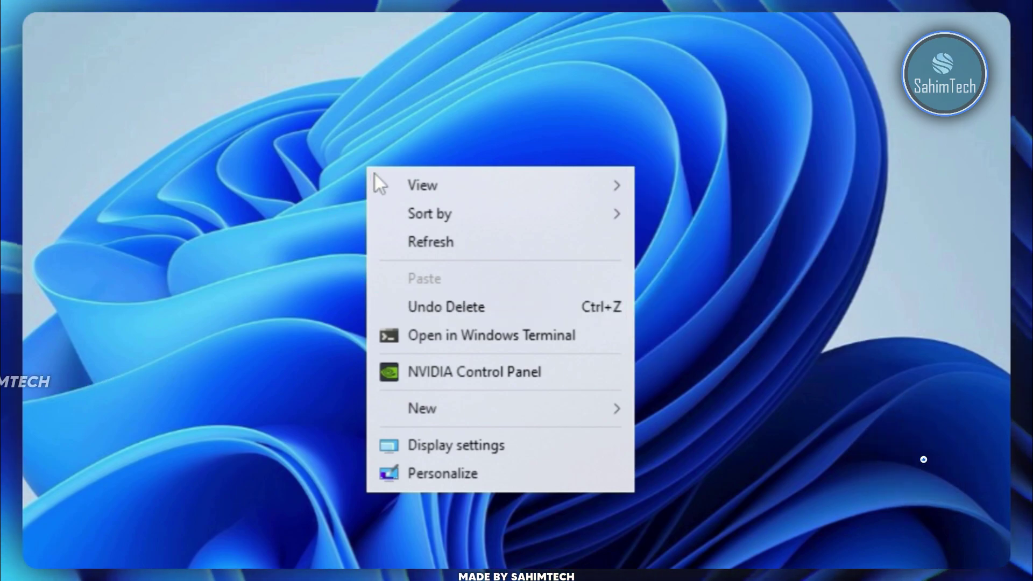
mouse_move(498, 184)
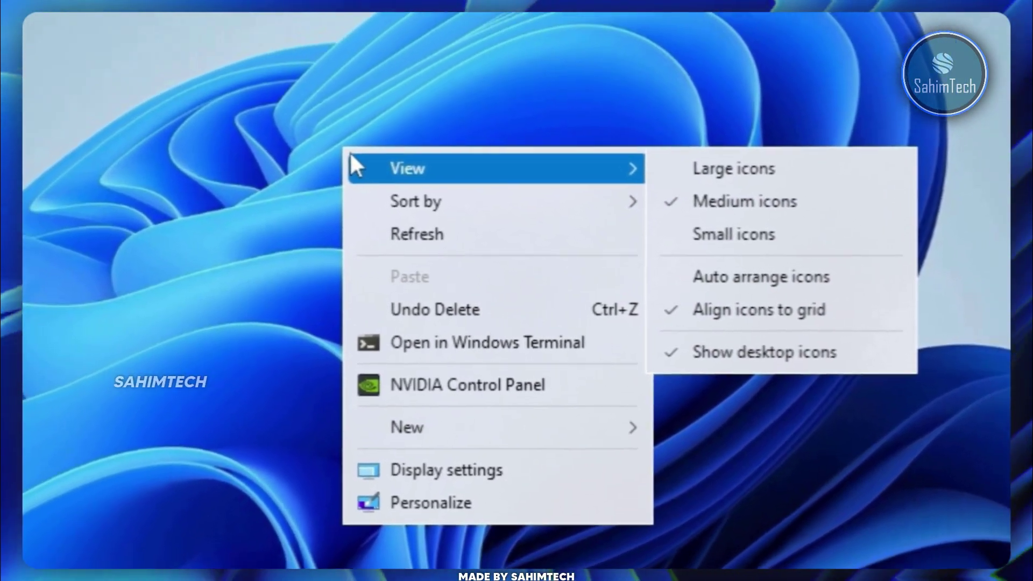
left_click(135, 79)
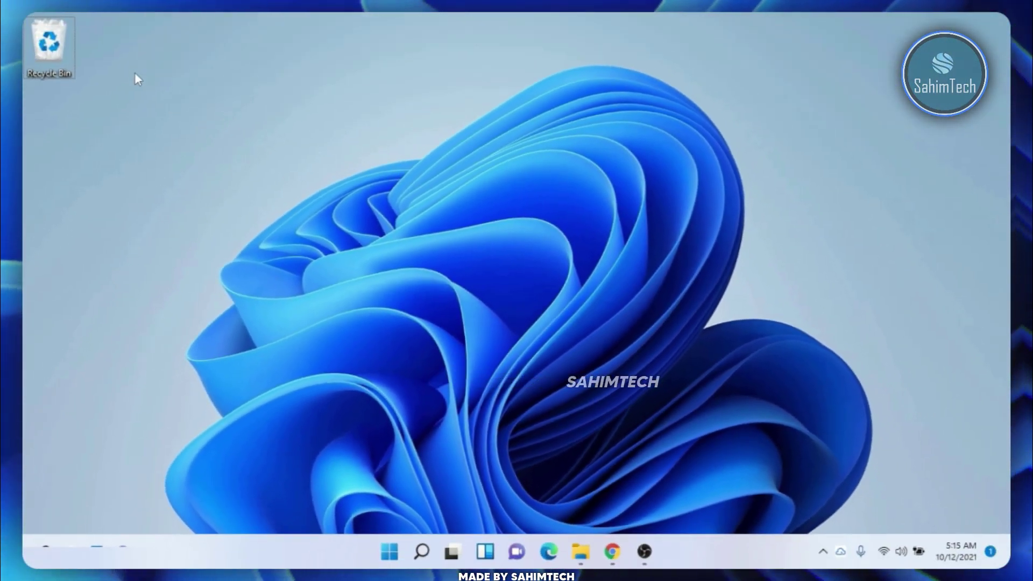
left_click(613, 551)
left_click_drag(560, 15, 540, 39)
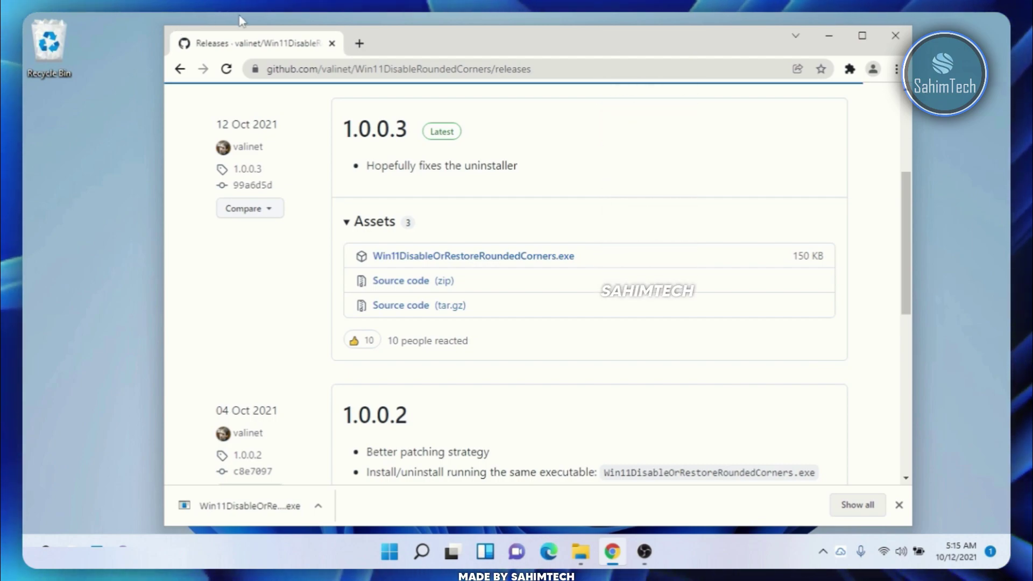
left_click(862, 36)
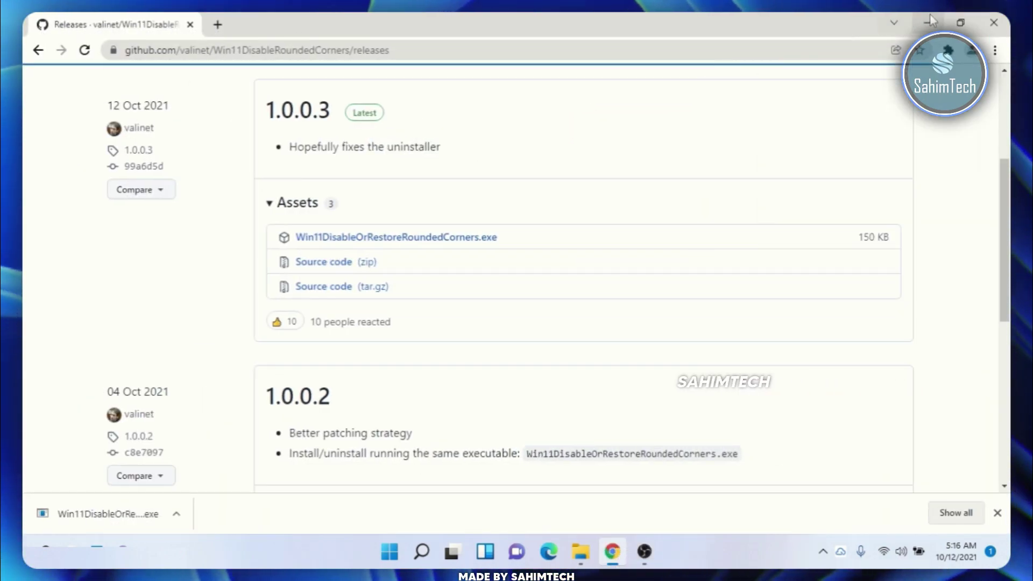
left_click(930, 22)
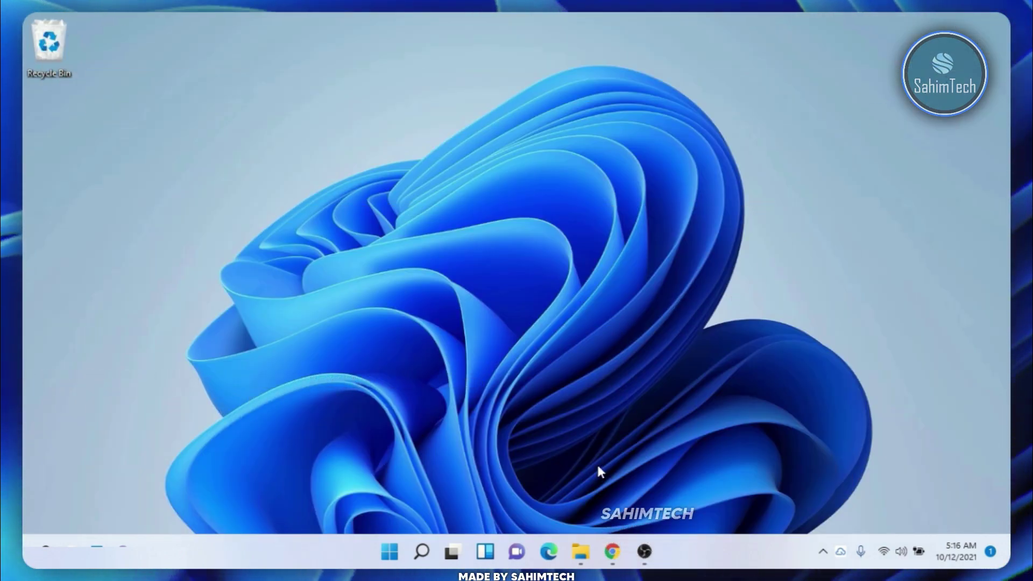
Rerun the patch as administrator from Downloads, minimize its console, and bring Downloads back.
left_click(581, 557)
left_click(399, 286)
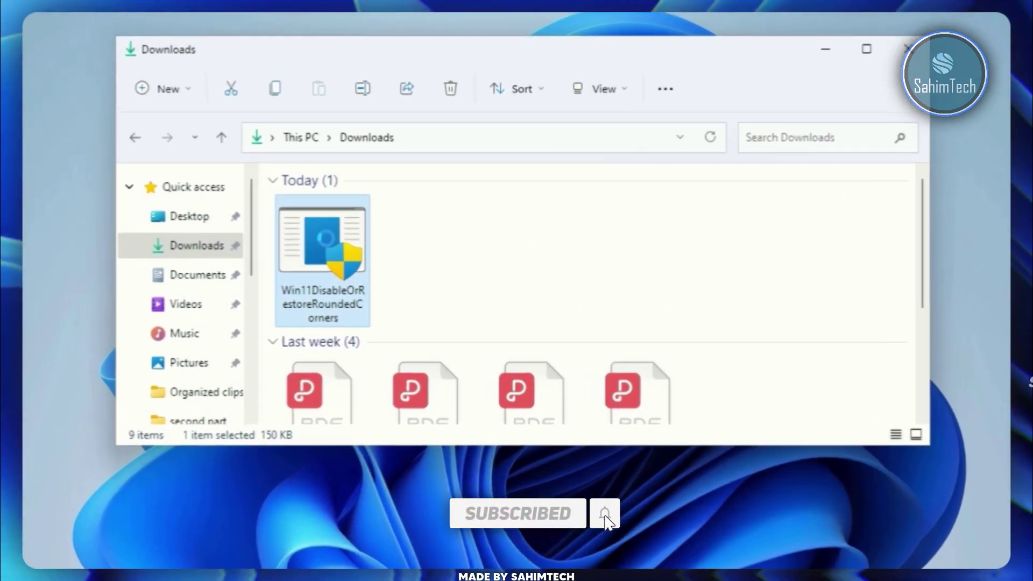
right_click(369, 257)
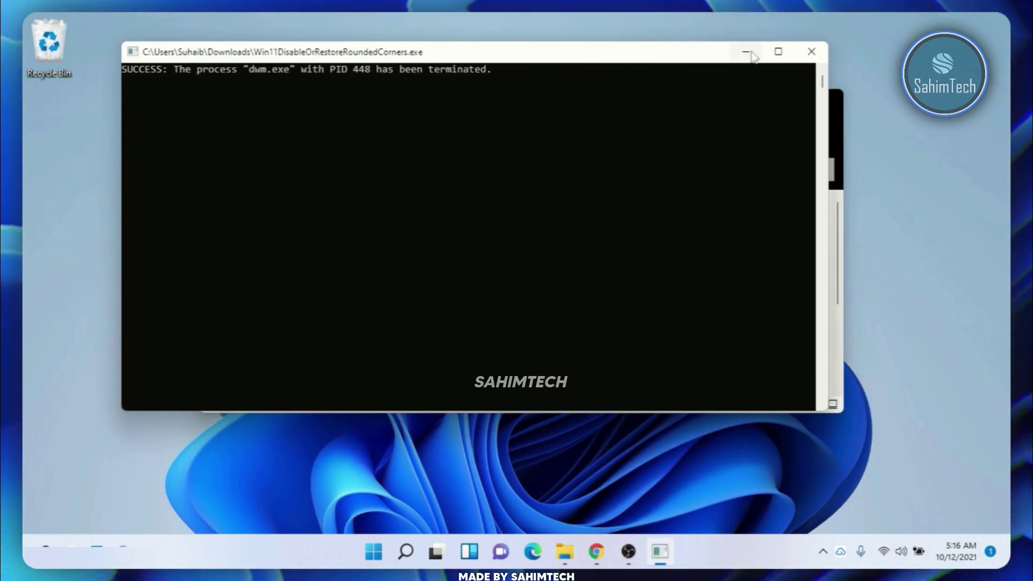
left_click(751, 52)
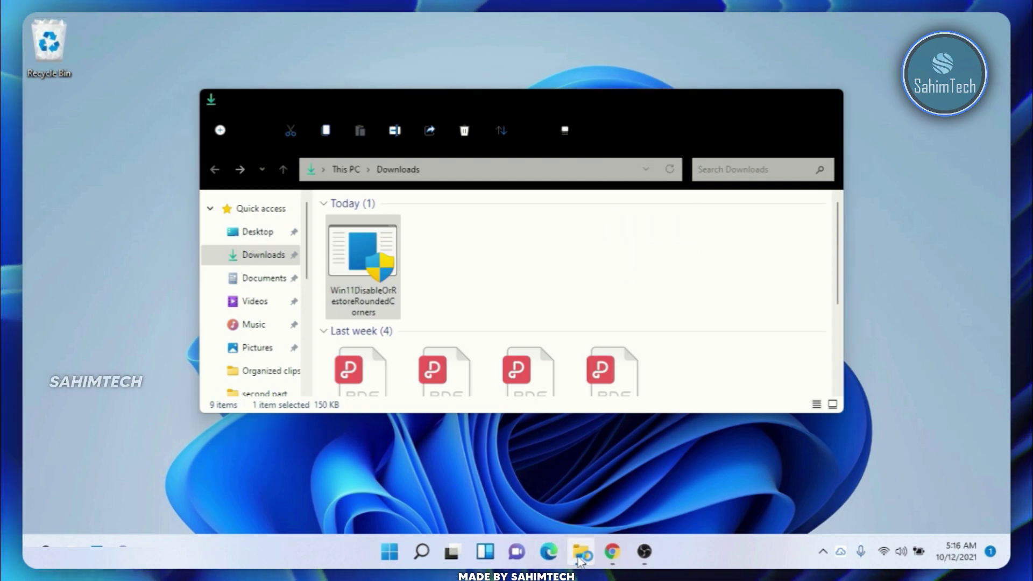
left_click(580, 552)
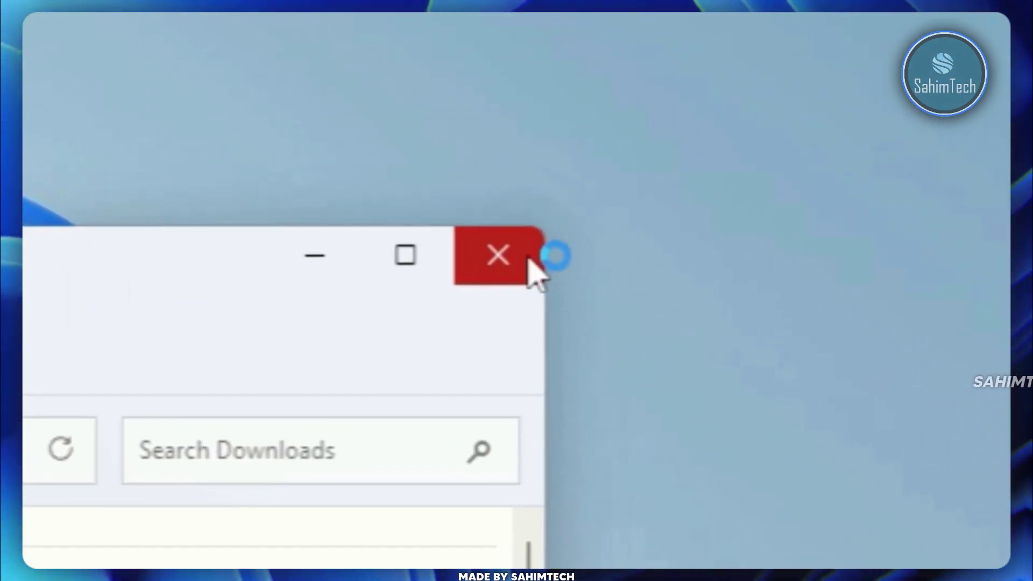